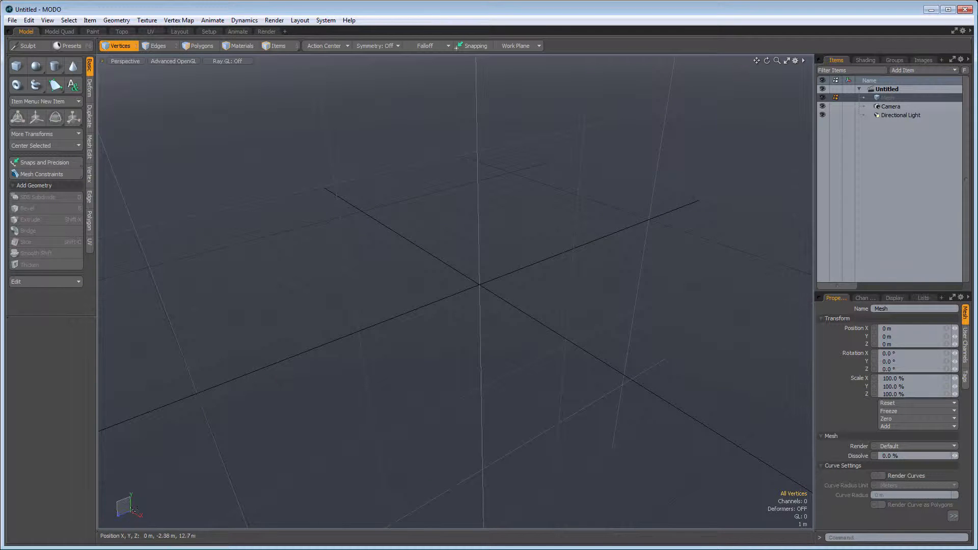
Orbit to face the vertical XY plane and draw a flat rectangular Cube primitive on it
alt+drag(392, 367, 449, 432)
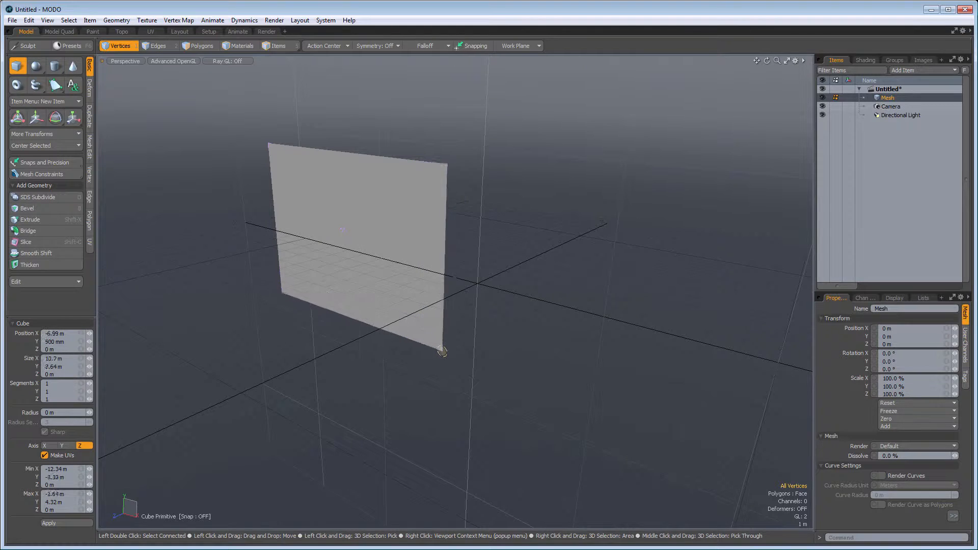
drag(441, 350, 461, 377)
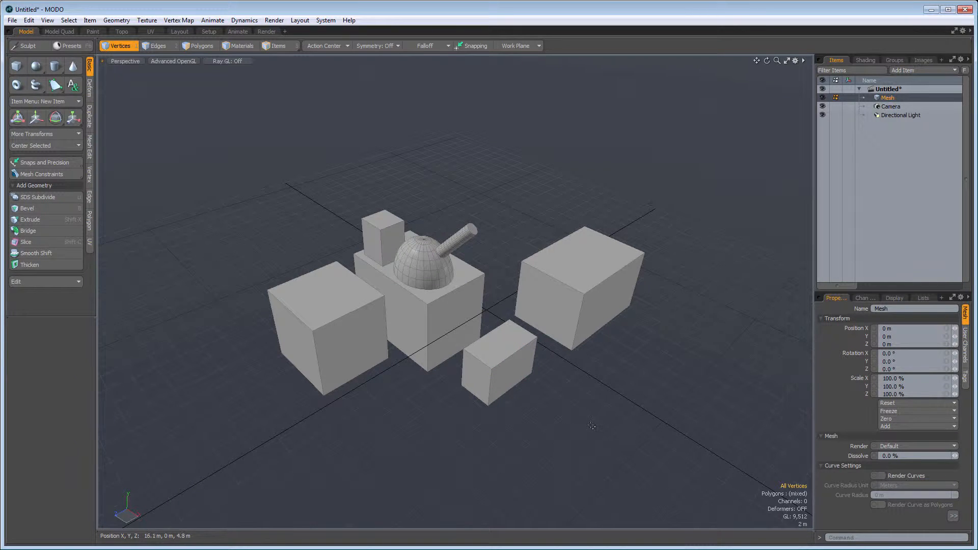
Examine the boxes and grid spacing at several zoom levels around the small cubes, finishing with all geometry fitted in view
scroll(586, 424, up, 3)
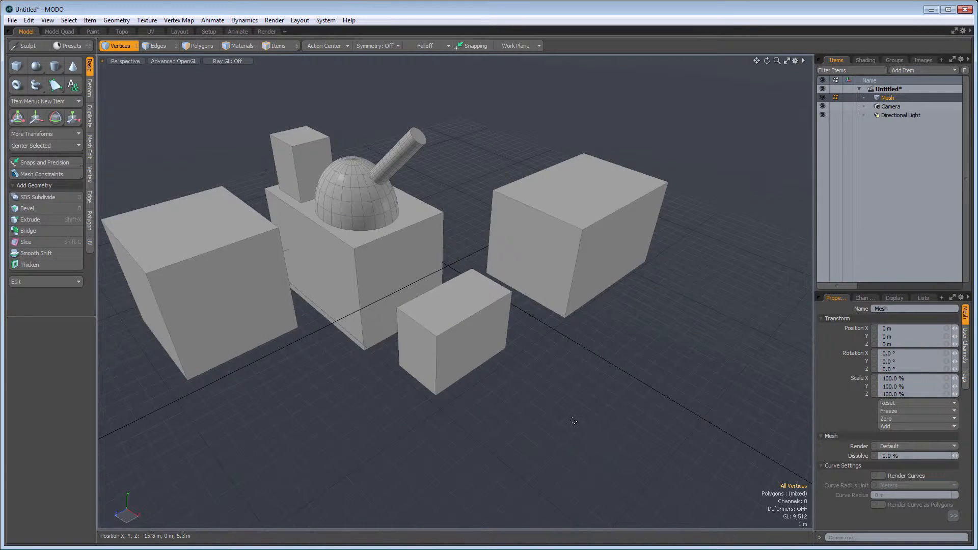
scroll(574, 421, up, 2)
scroll(574, 421, up, 2)
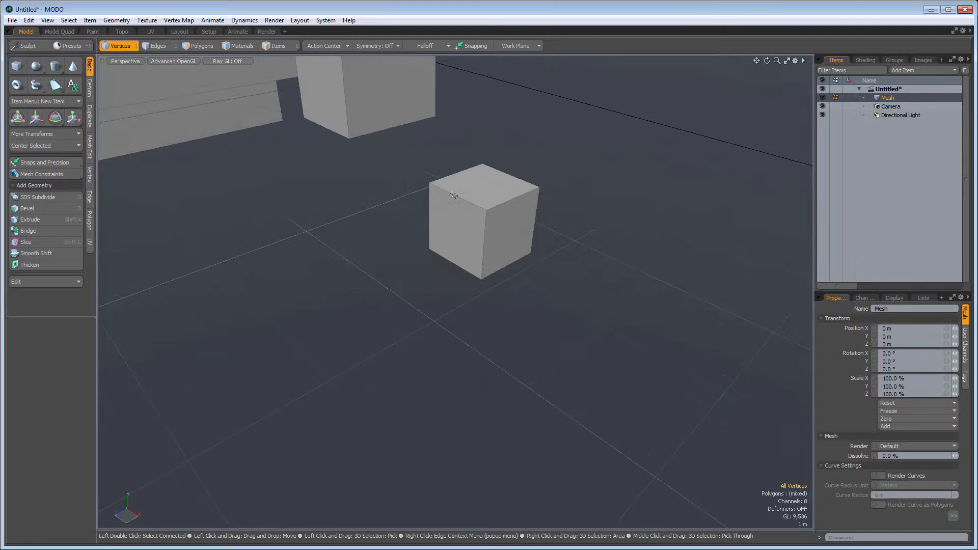
scroll(453, 196, down, 3)
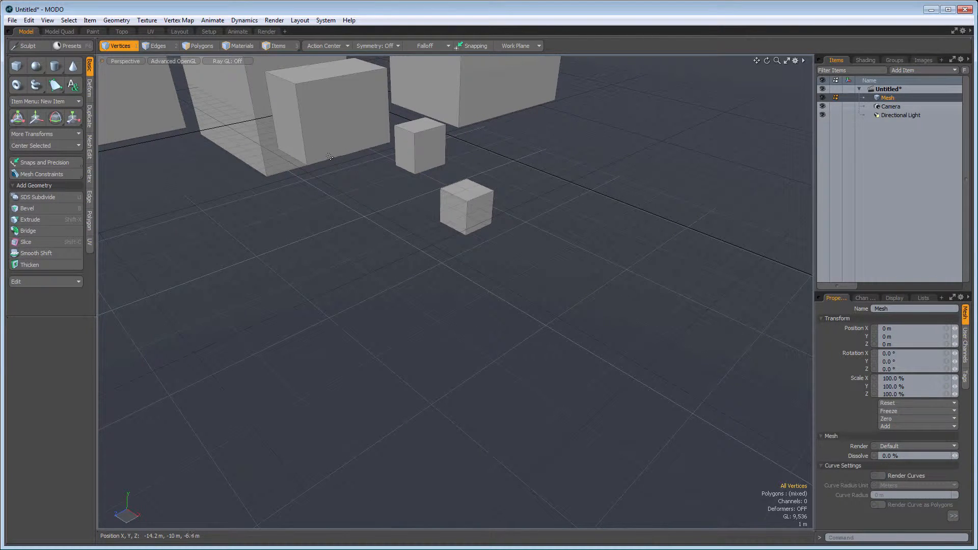
alt+drag(360, 165, 363, 195)
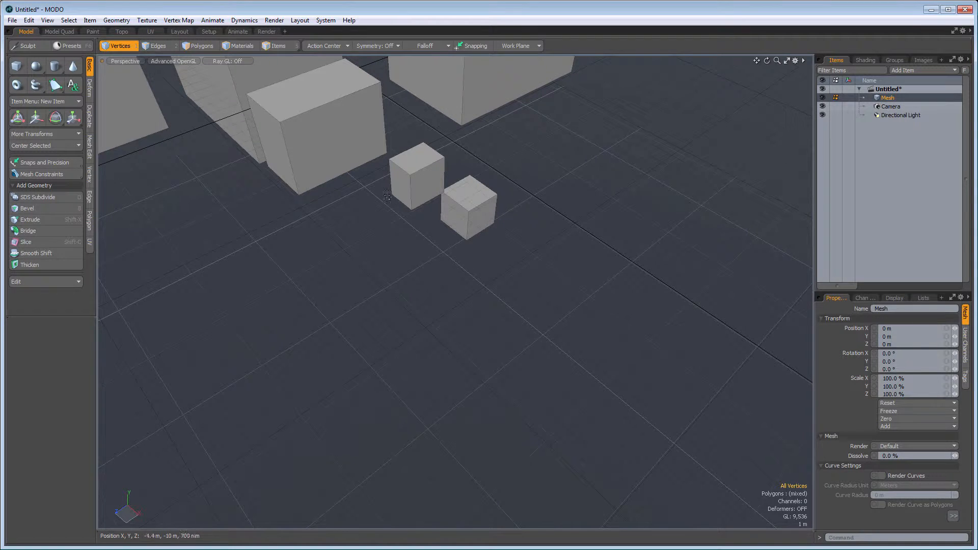
scroll(412, 158, down, 3)
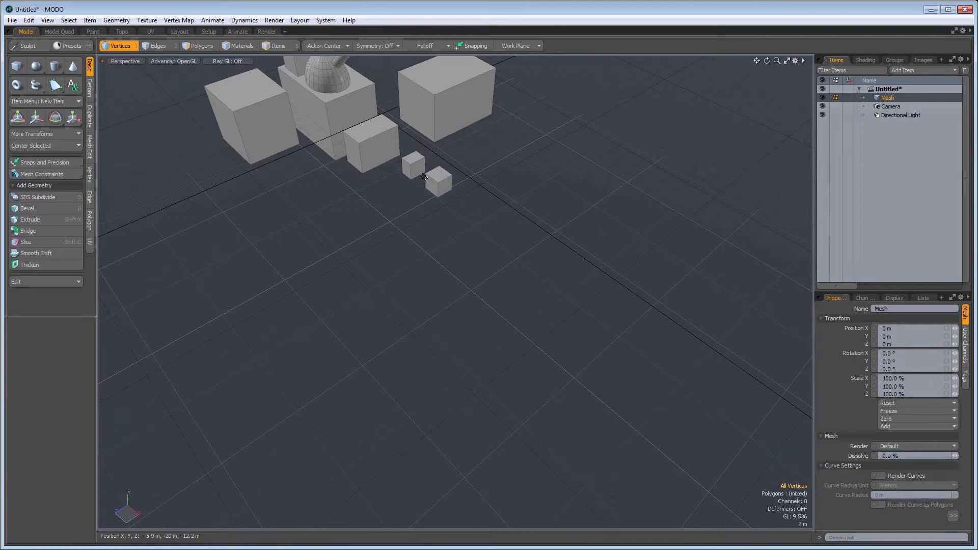
scroll(430, 178, up, 5)
scroll(454, 230, up, 5)
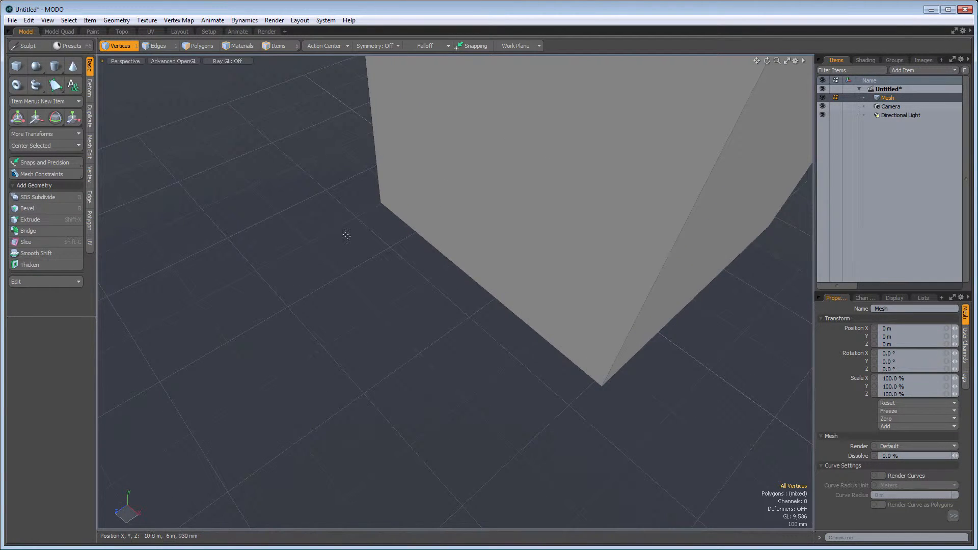
scroll(347, 236, down, 5)
scroll(359, 248, down, 3)
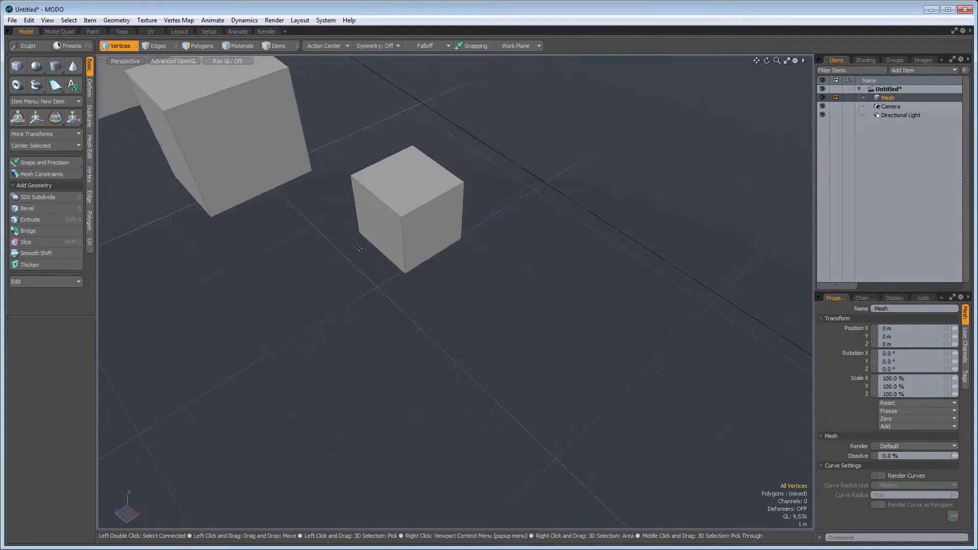
scroll(358, 248, down, 2)
scroll(299, 142, down, 2)
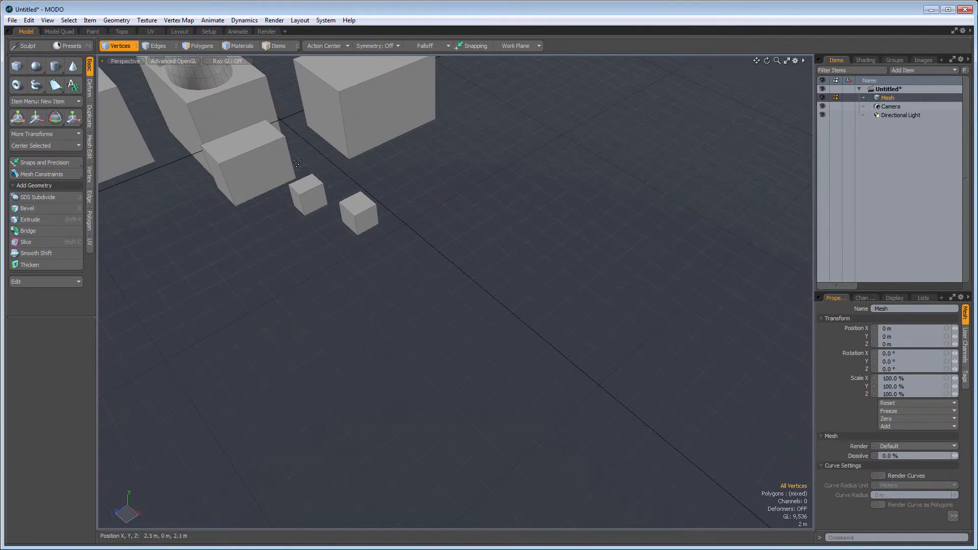
key(a)
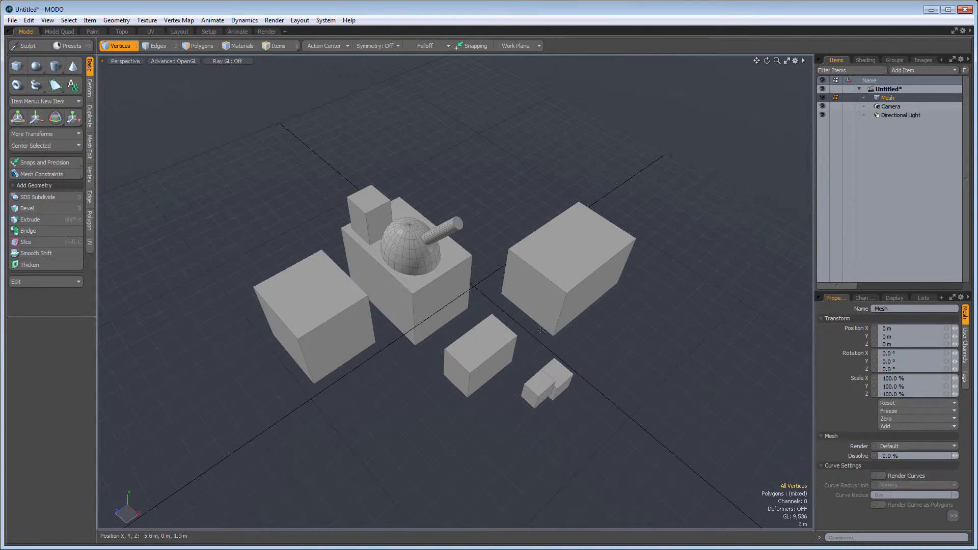
Add an upright cylinder standing on top of the large box, near the corner closest to the domed box
alt+drag(571, 349, 604, 412)
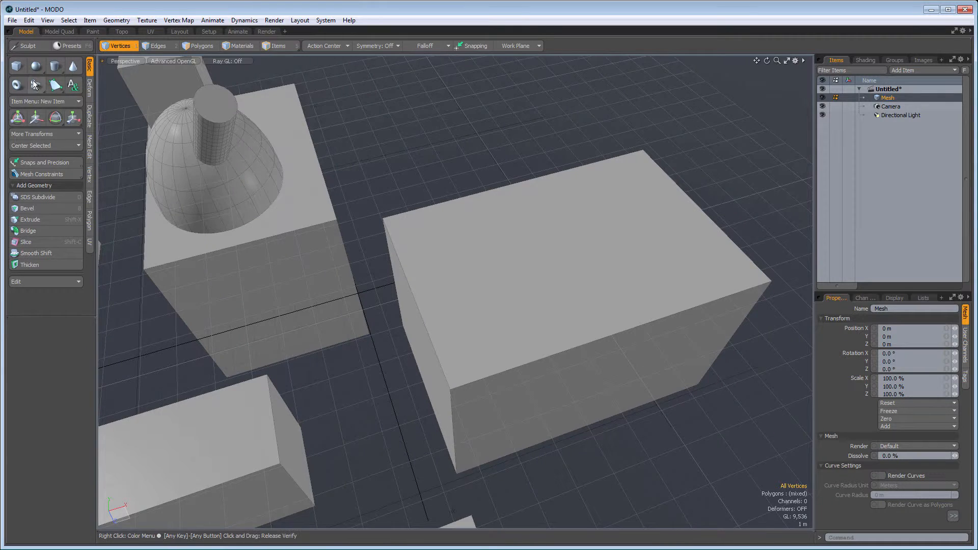
click(55, 68)
drag(426, 236, 412, 103)
key(space)
Try to draw a cylinder along the Z axis at the large box, with radii about 2 m and 1.42 m and length about 7.88 m
alt+drag(485, 359, 586, 268)
click(56, 68)
drag(494, 212, 584, 272)
drag(539, 242, 751, 320)
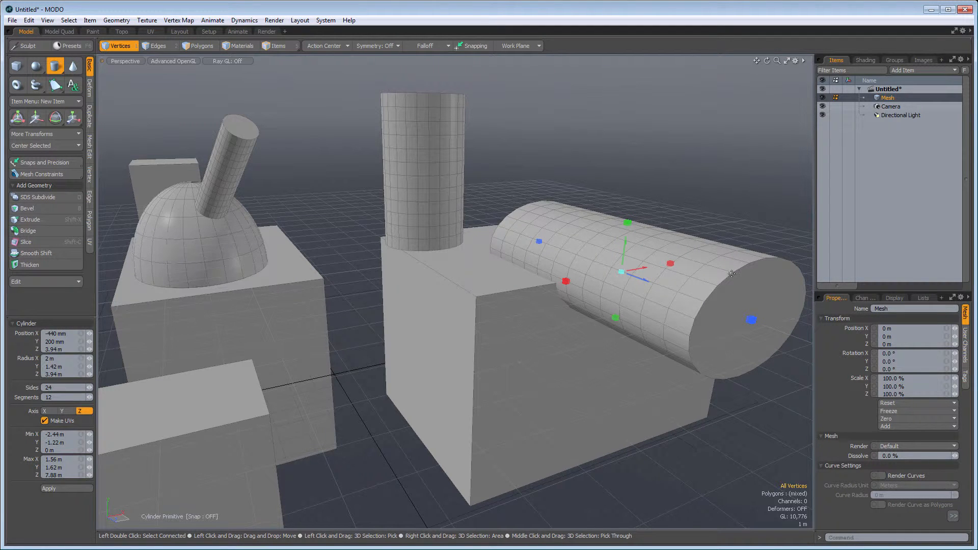
key(ctrl)
key(ctrl+z)
key(ctrl+z)
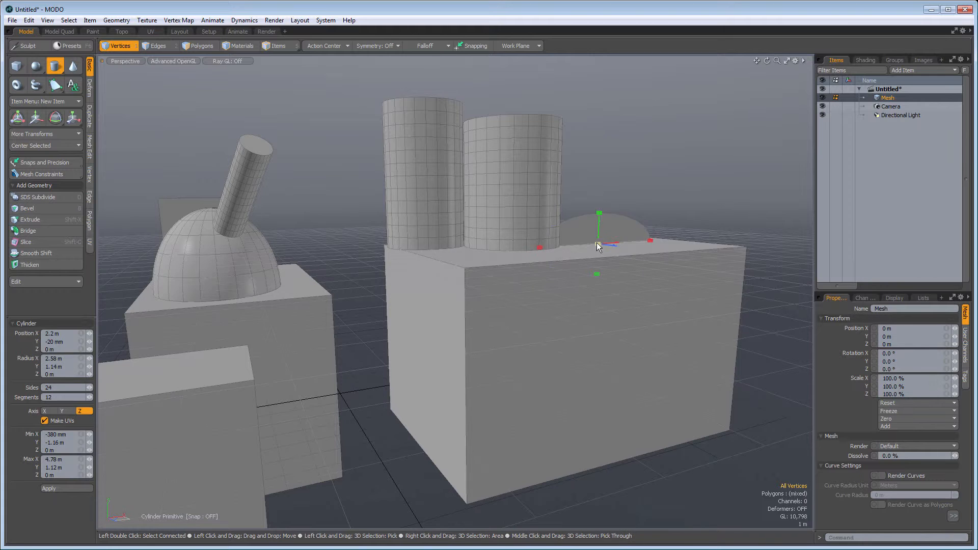
Try to pull the flat disc behind the large box along Z into a cylinder about 5.98 m long
drag(596, 244, 745, 262)
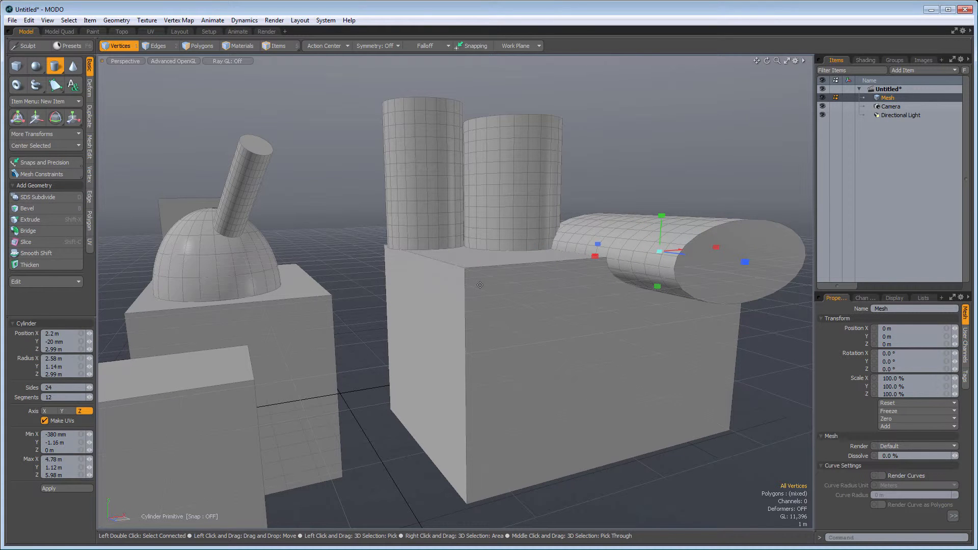
key(ctrl+z)
key(ctrl+z)
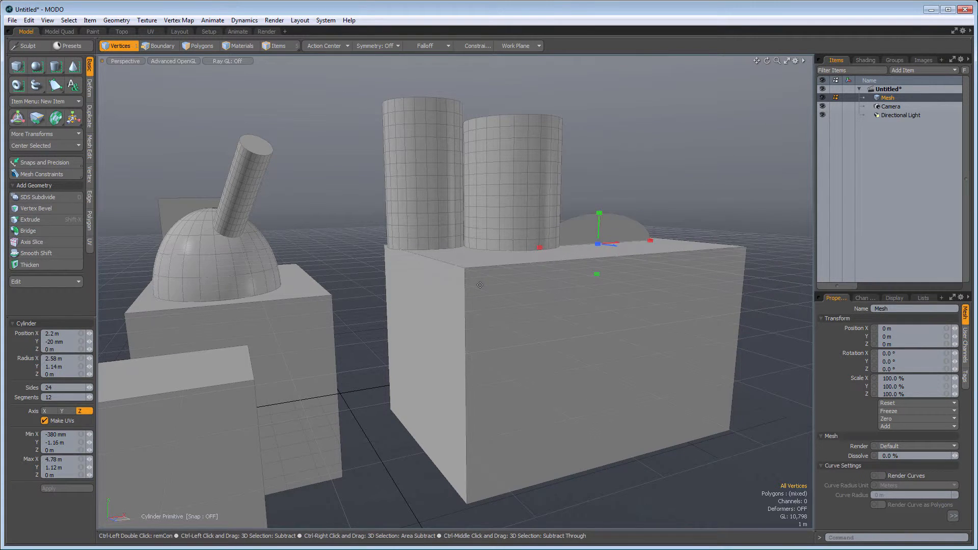
Rotate the work plane about the Y axis
alt+drag(606, 304, 444, 289)
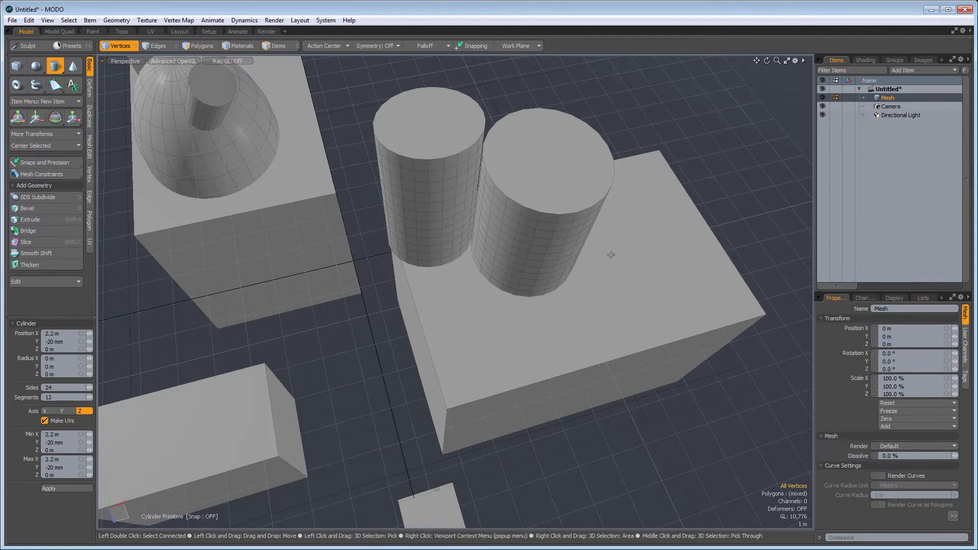
scroll(560, 290, down, 5)
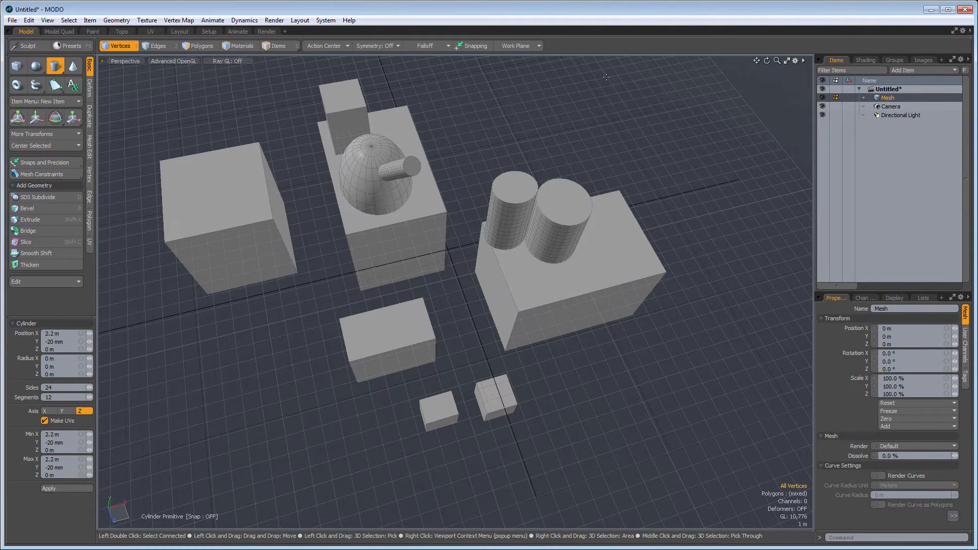
click(530, 43)
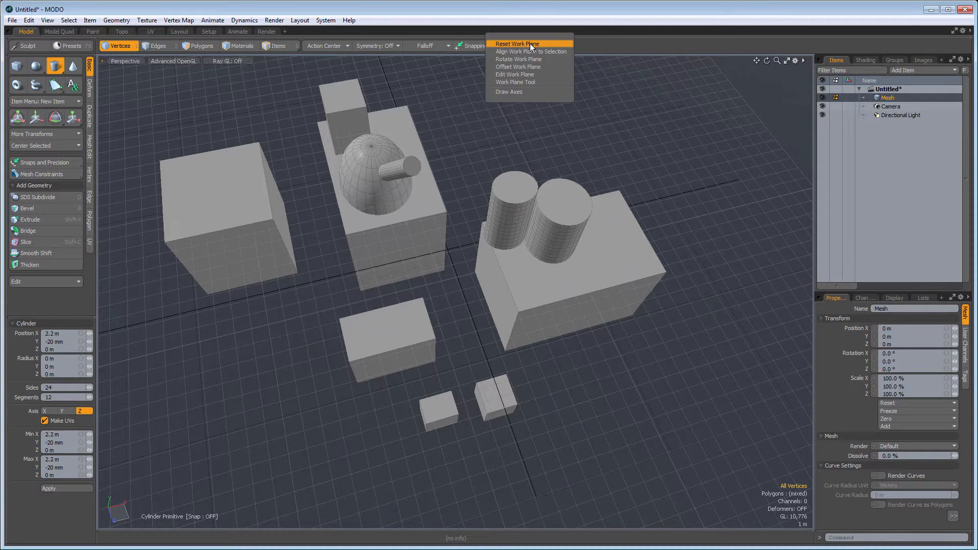
click(525, 59)
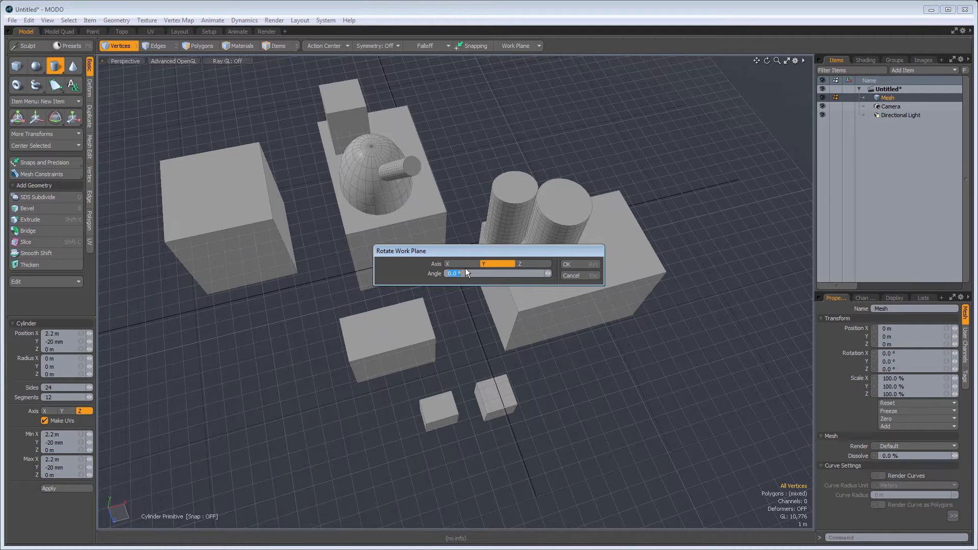
click(579, 264)
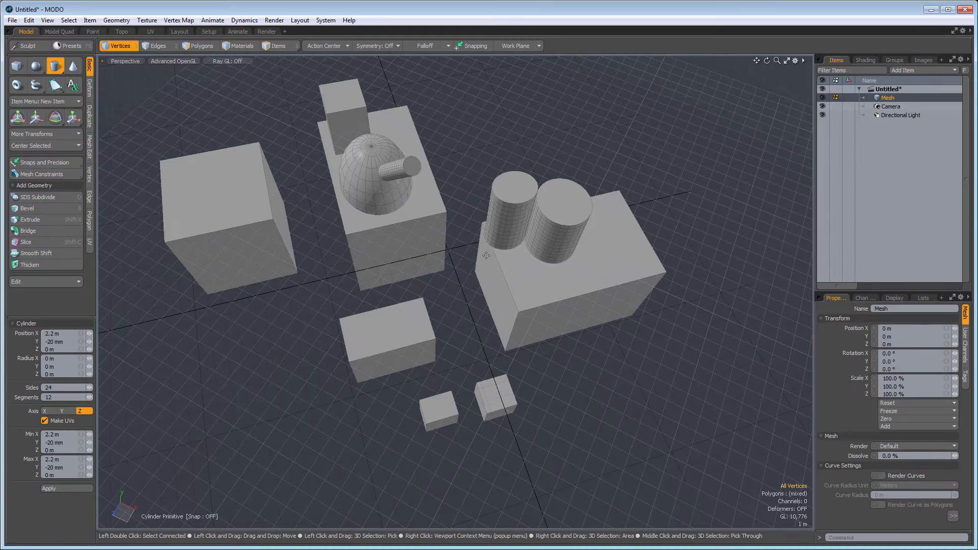
Examine from low and side angles how the rotated work plane grid aligns with the boxes and cylinders
alt+drag(490, 255, 491, 211)
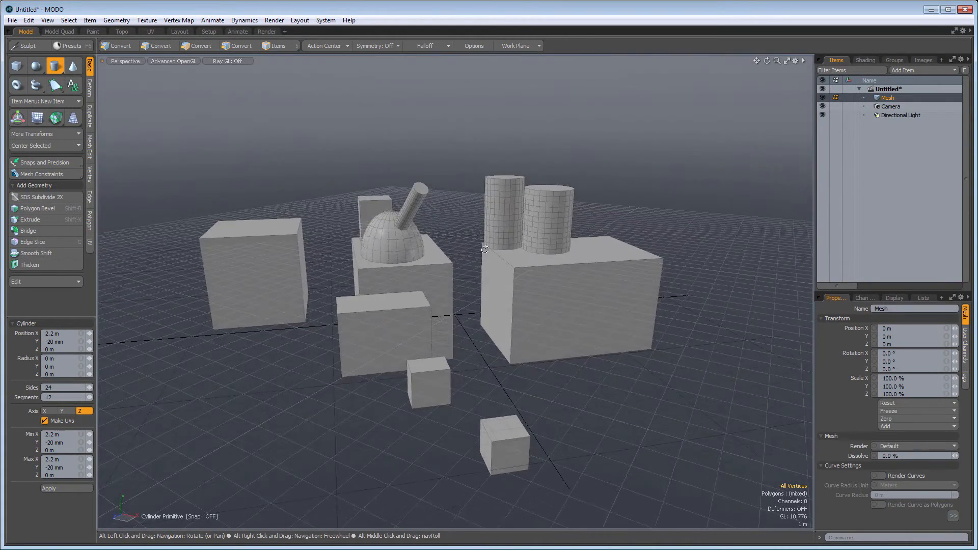
alt+drag(461, 311, 474, 262)
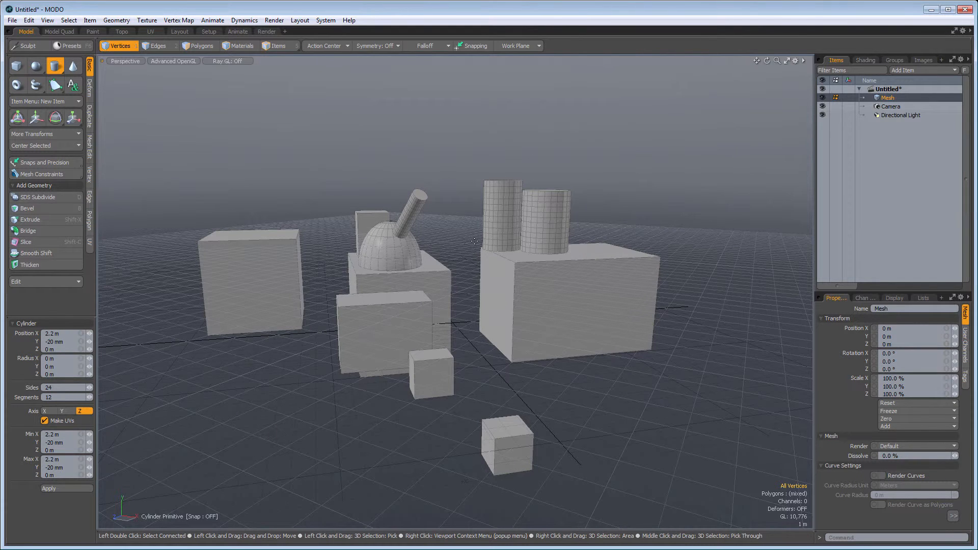
key(ctrl)
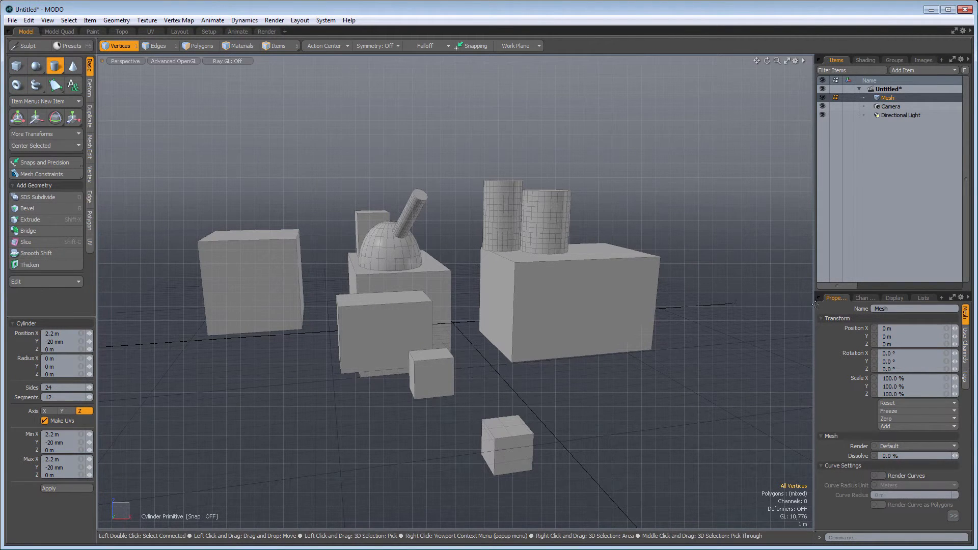
alt+drag(375, 260, 568, 299)
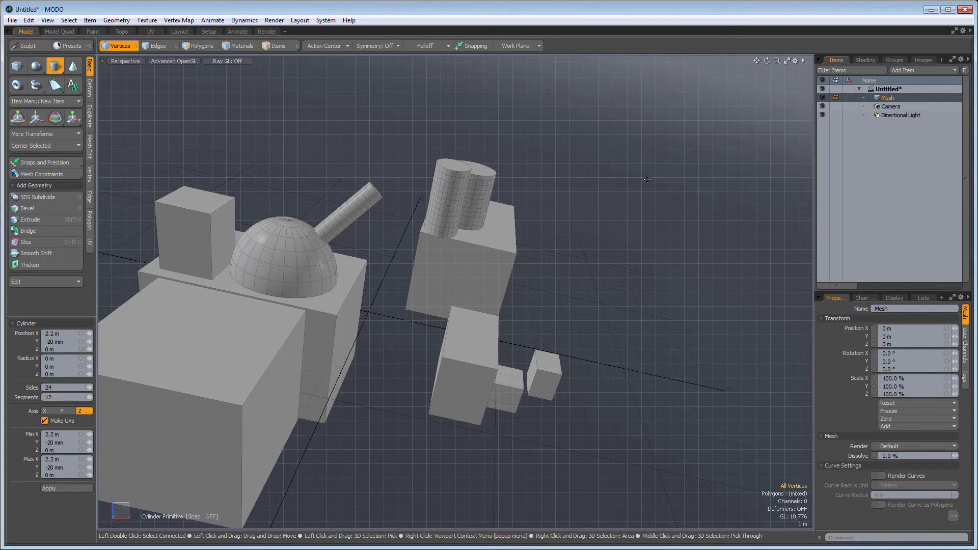
alt+drag(565, 315, 481, 283)
alt+drag(539, 243, 599, 245)
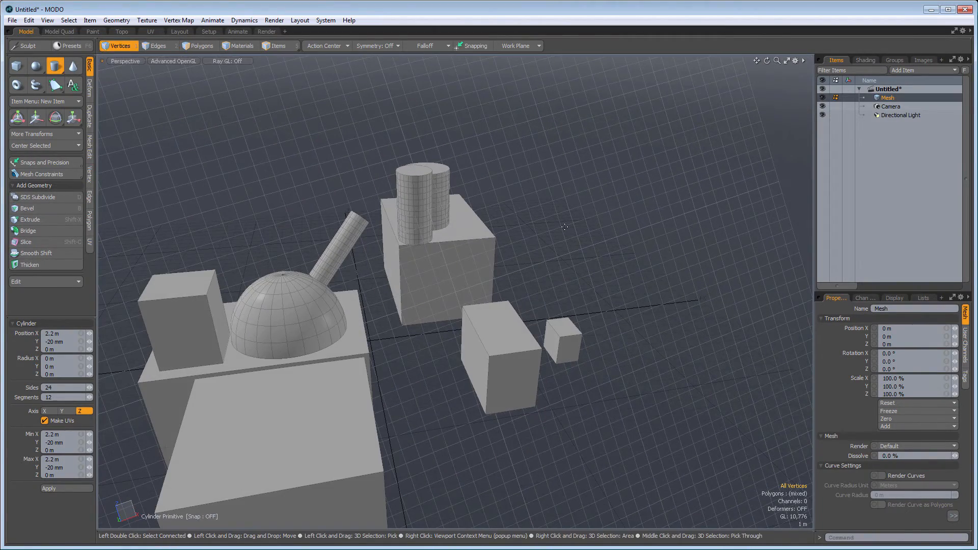